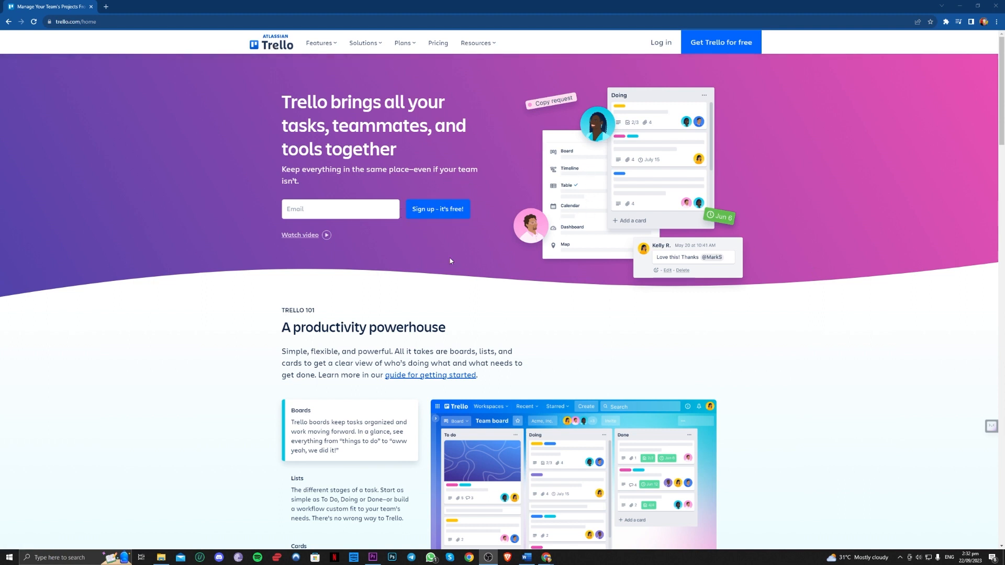
Sign up for a free Trello account with one of the listed Google accounts and confirm the account creation.
left_click(460, 212)
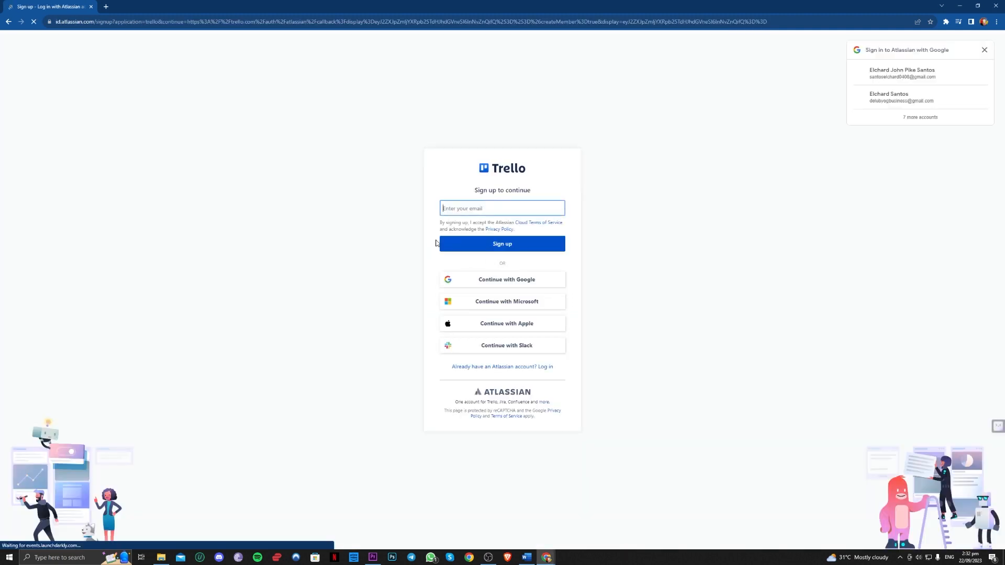
left_click(984, 49)
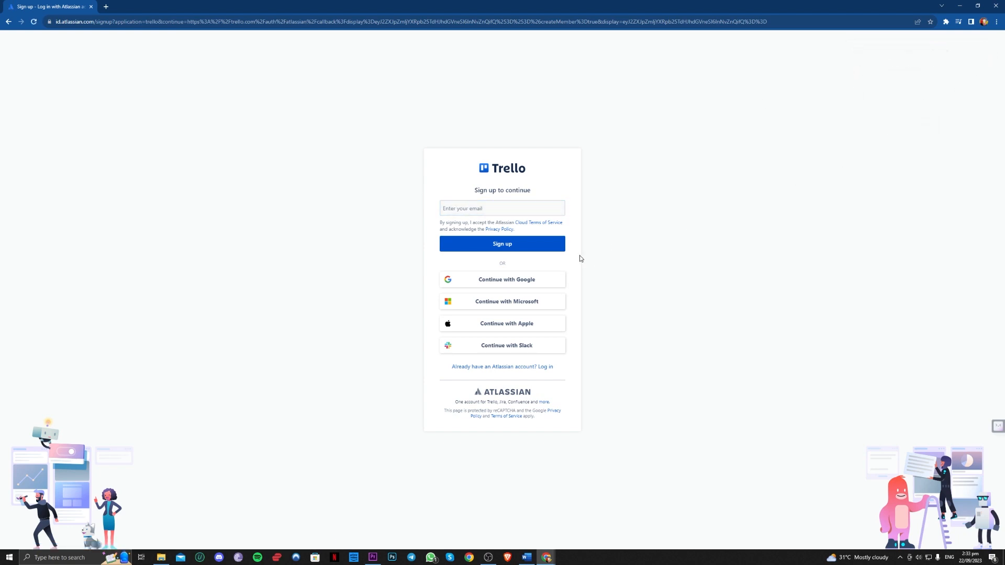
left_click(534, 285)
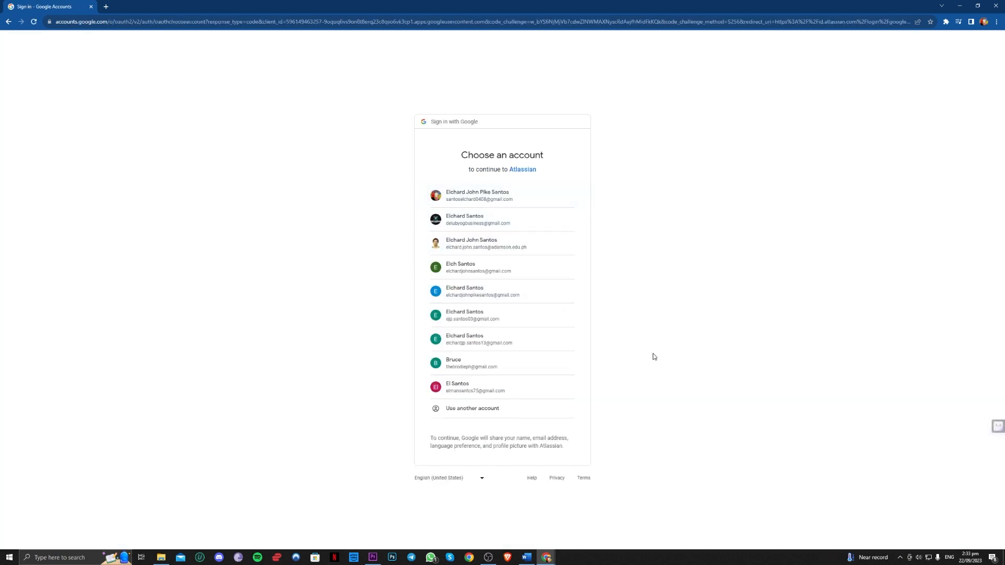
left_click(568, 364)
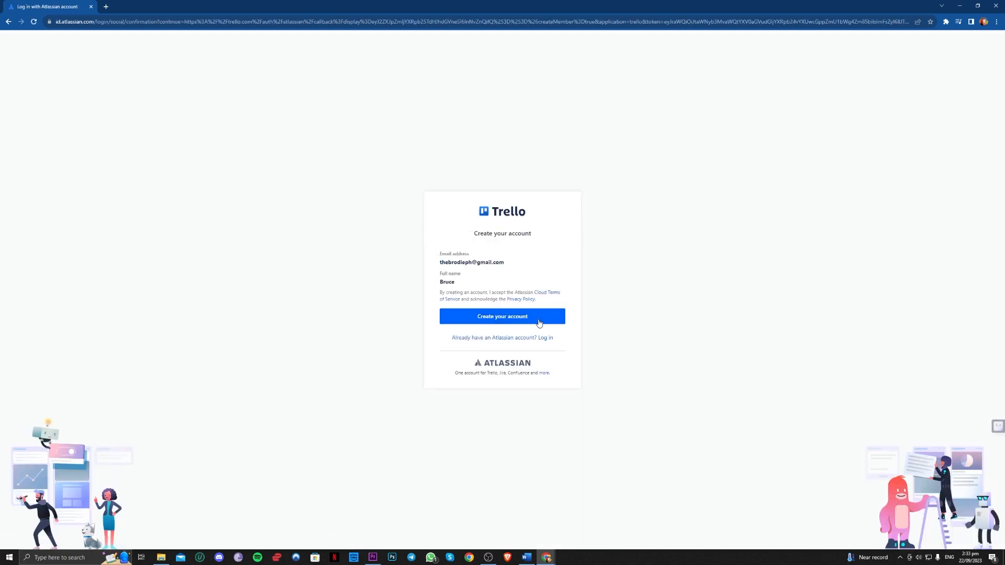
left_click(538, 322)
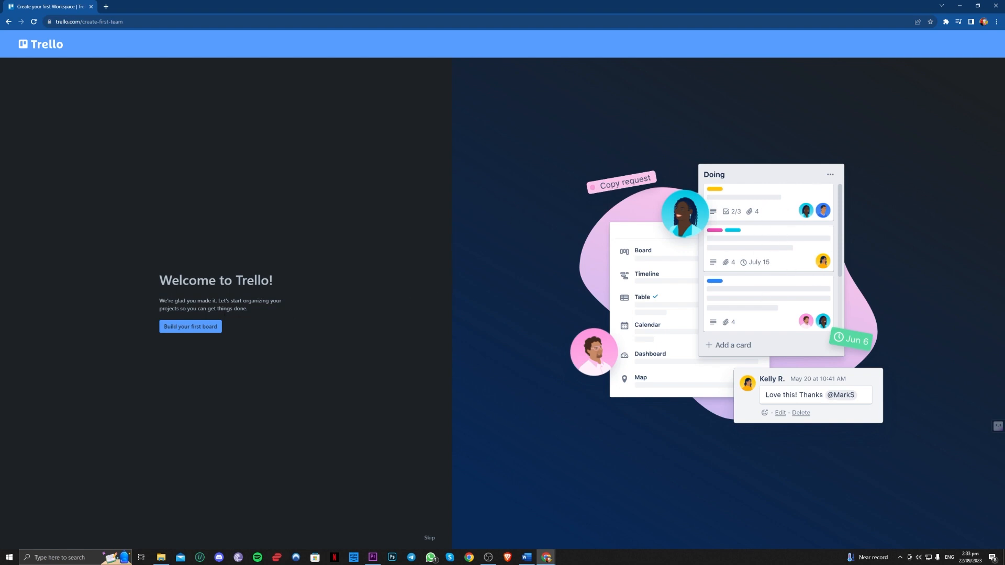
Start building the first board and name it FOOD BUSINESS.
left_click(203, 327)
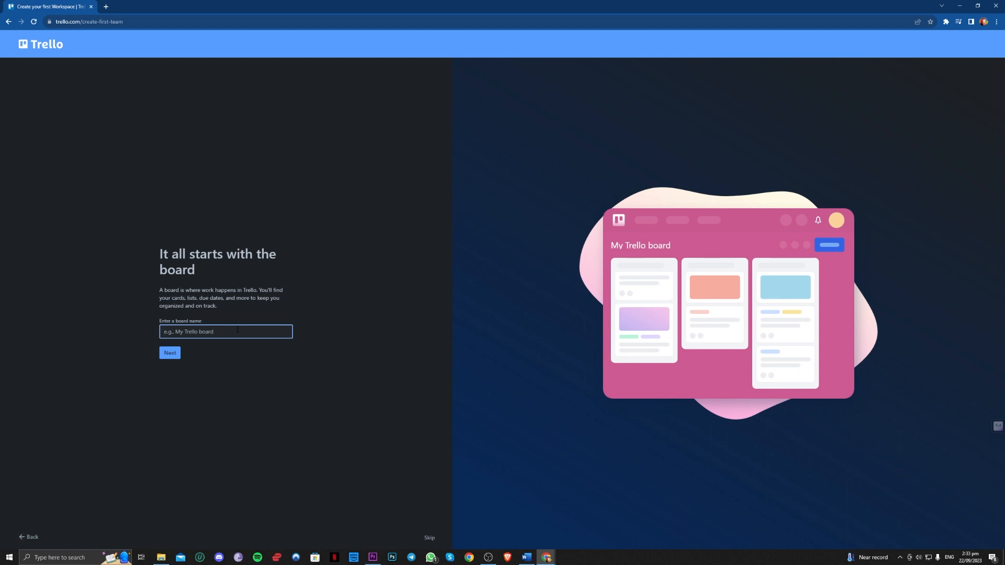
type("FOOD BUSINESS")
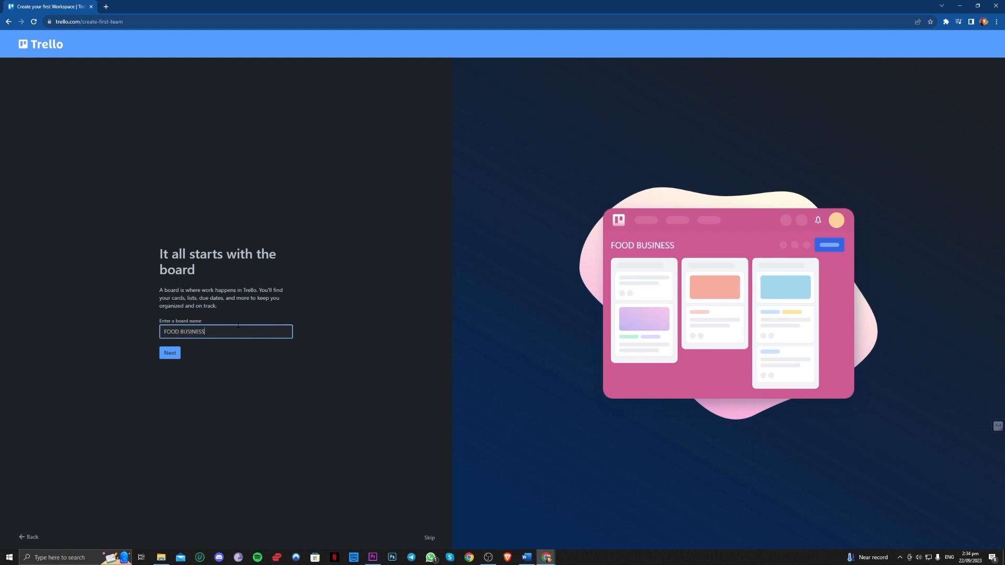
left_click(170, 353)
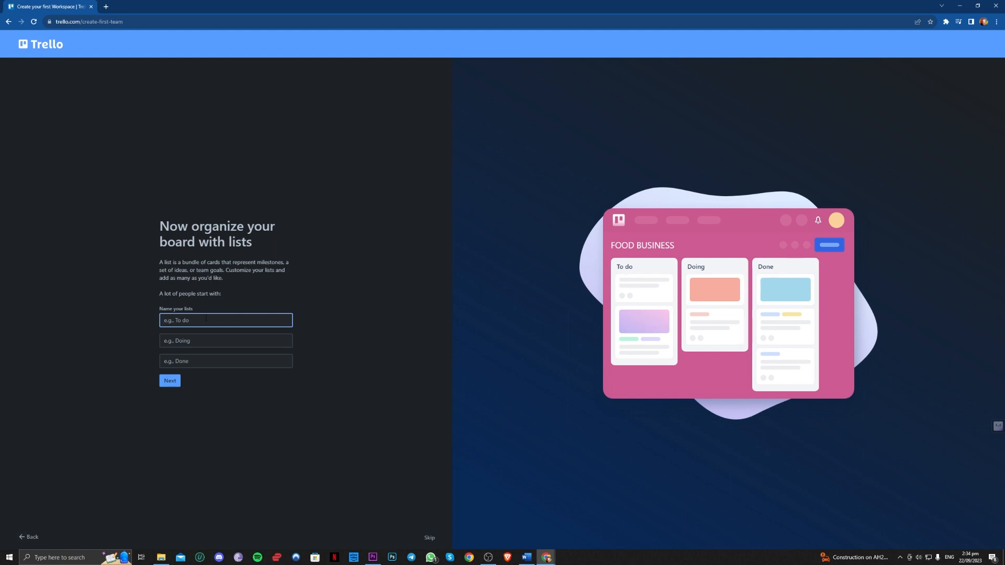
Name the board's three lists TO DO LISTS, ONGOING TASKS and COMPLETED TASKS, and dismiss the Internet Download Manager warning.
type("TO DO LISTS")
left_click(238, 340)
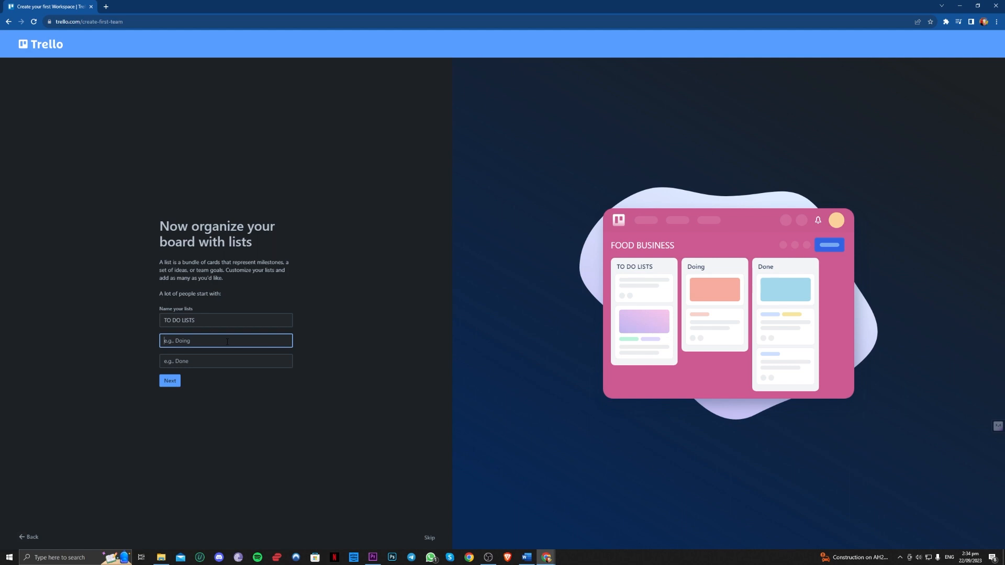
type("ONGOING TASKS")
left_click(229, 360)
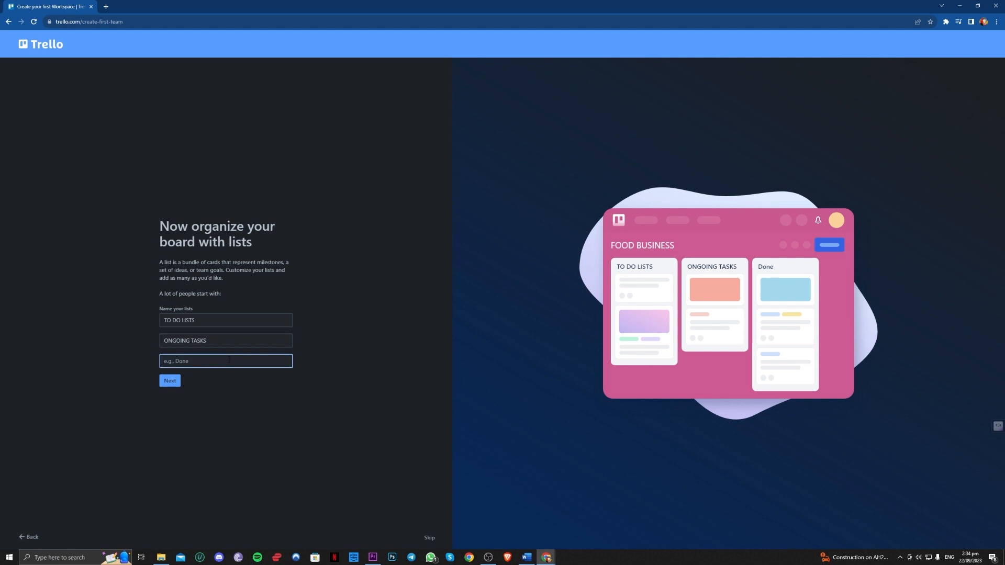
type("COMPLETED TASKS")
left_click(163, 385)
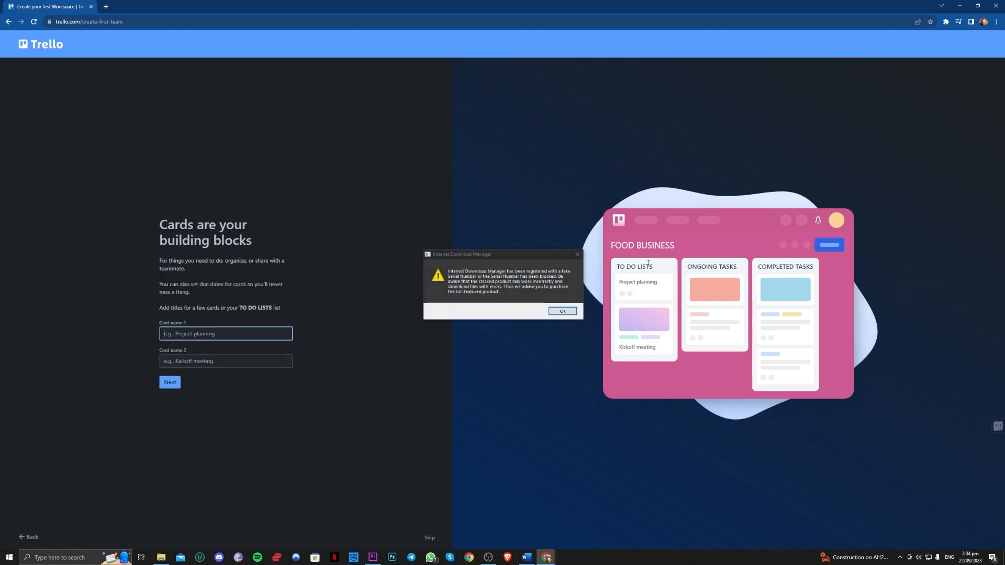
left_click(577, 255)
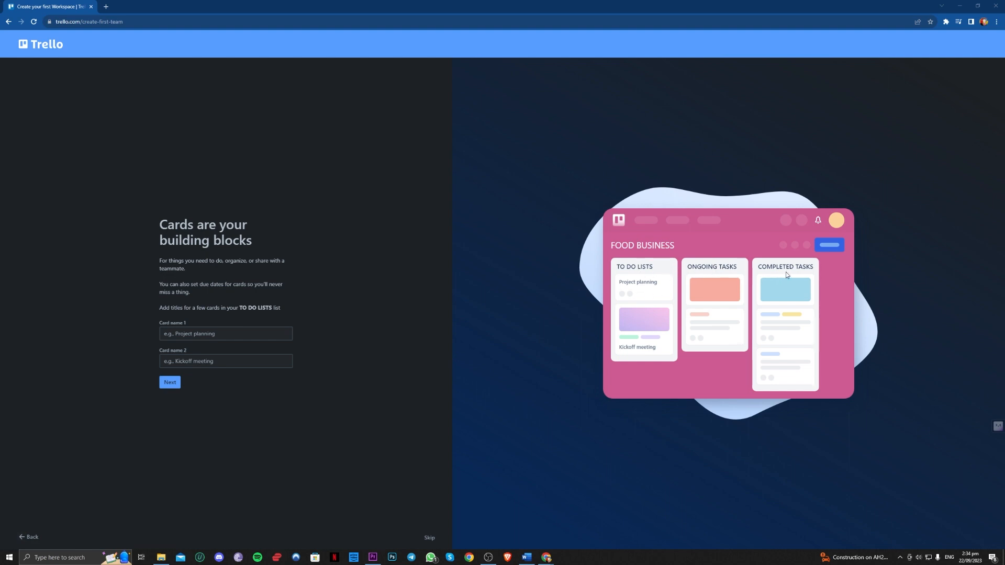
Add two cards to the TO DO LISTS list, titled HAVE A FOOD INVENTORY and BUY FOOD STOCKS.
left_click(269, 333)
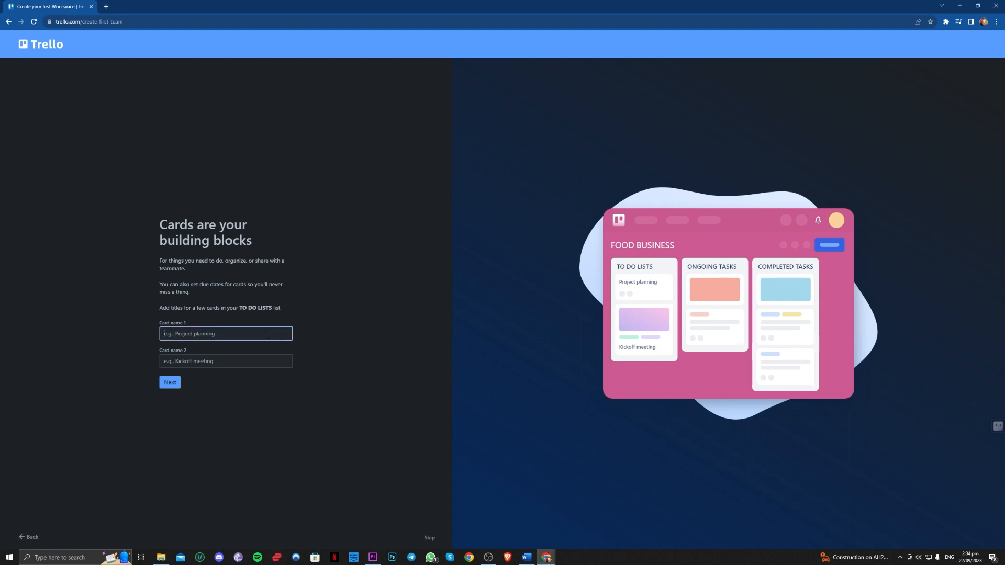
type("S")
key("BackSpace")
type("HAVE AN")
key("BackSpace")
type("FOOD INVENTORY")
left_click(251, 364)
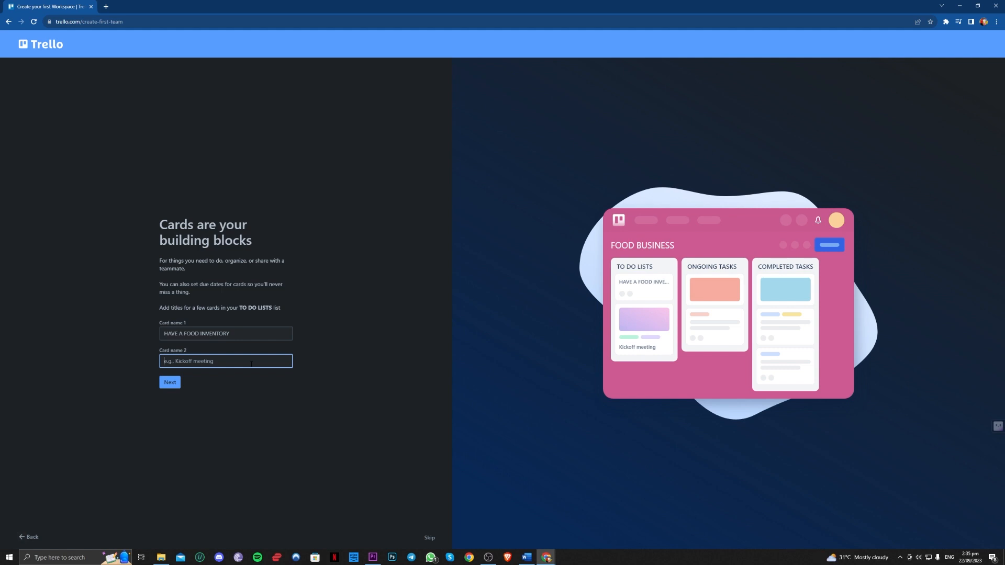
type("BUY FOOD STOCKS")
left_click(178, 385)
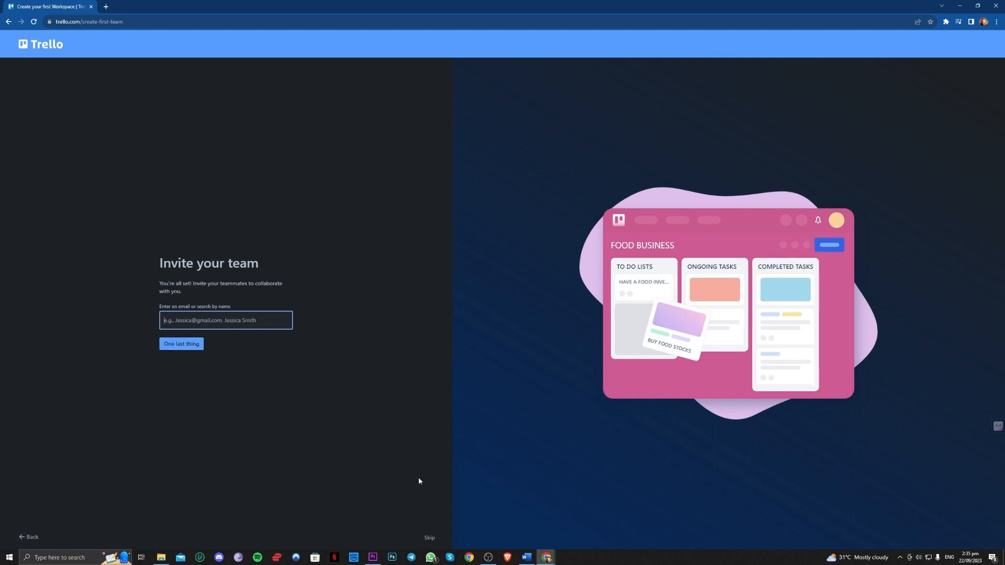
Finish the board setup without inviting teammates and skip the Premium free trial.
left_click(183, 349)
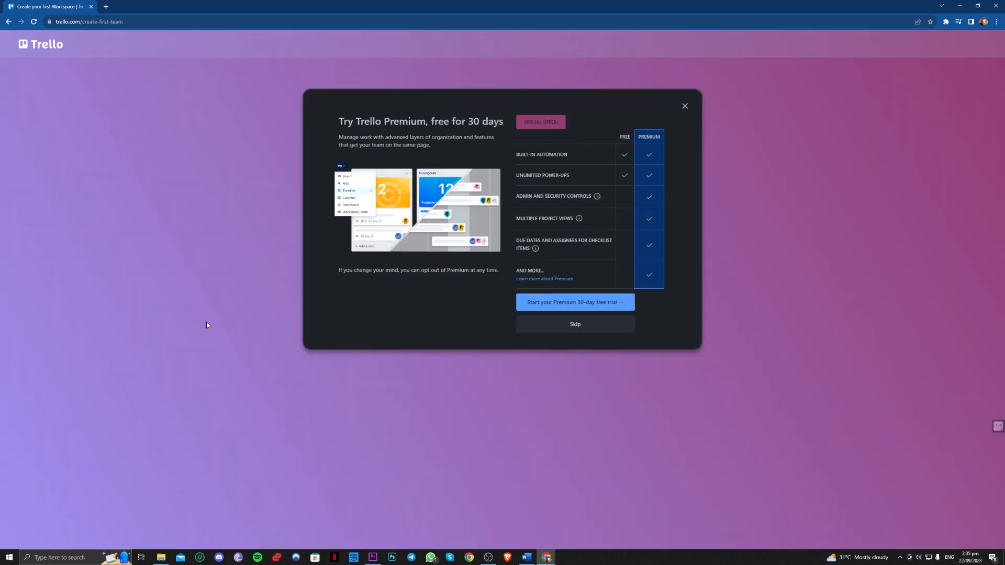
left_click(571, 329)
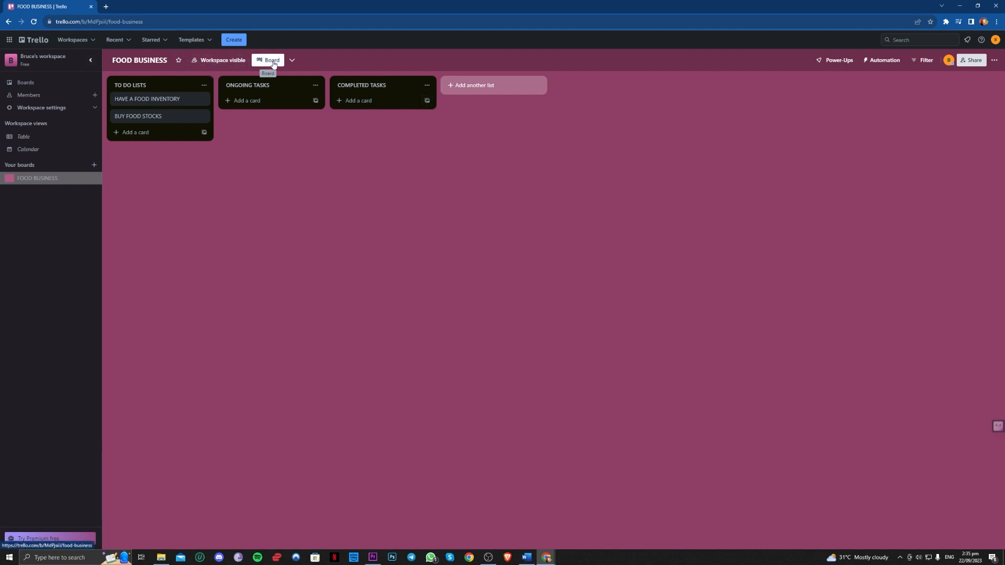
Look at the board's available views and the options inside the HAVE A FOOD INVENTORY card.
left_click(293, 61)
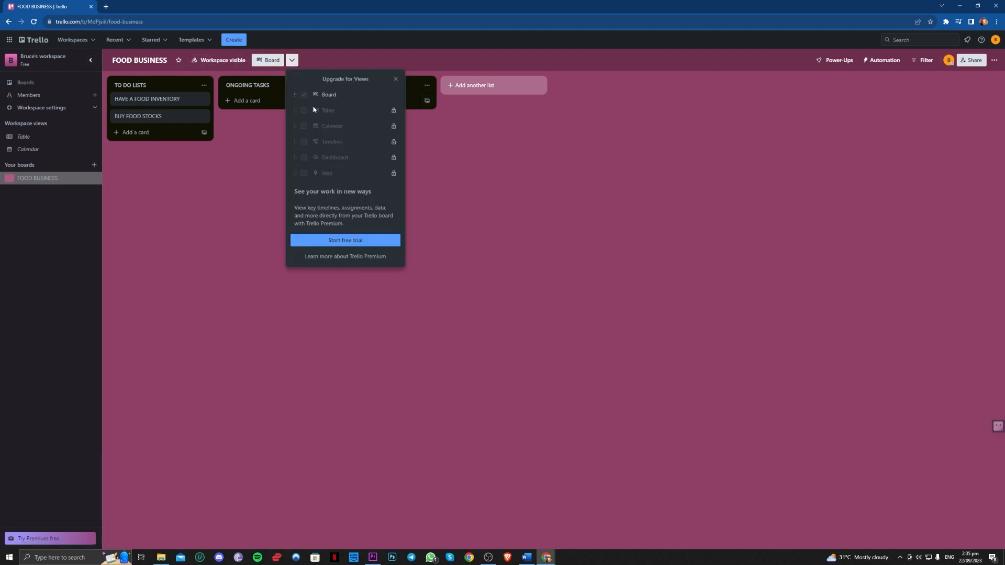
left_click(292, 60)
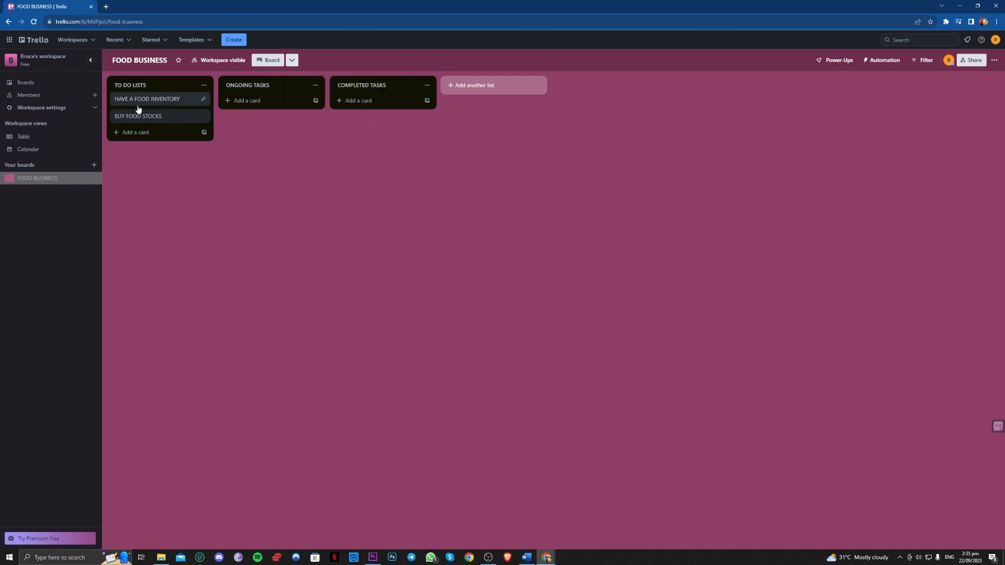
left_click(171, 105)
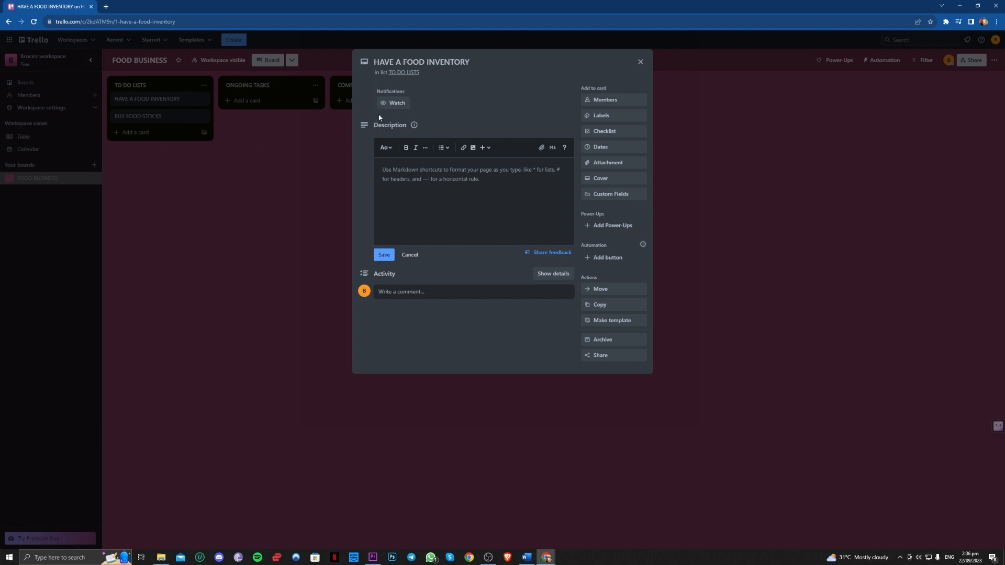
left_click(406, 105)
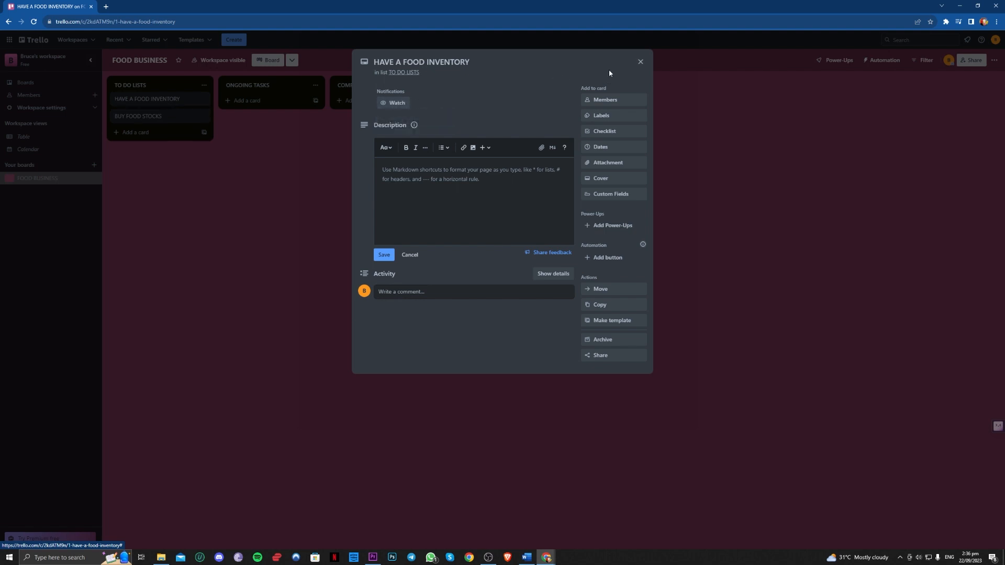
left_click(640, 61)
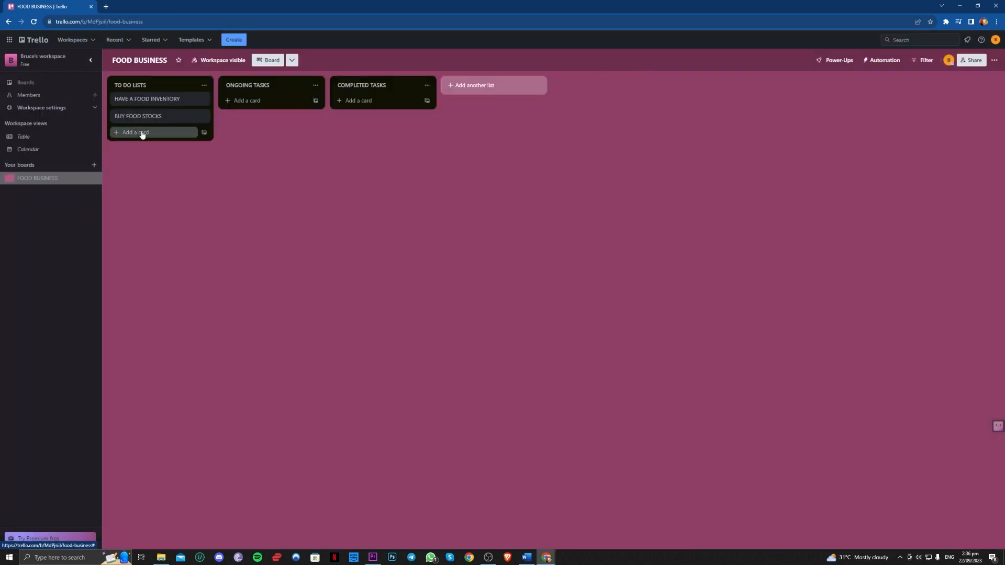
Look at the new-card entry in TO DO LISTS and the options inside the BUY FOOD STOCKS card.
left_click(143, 133)
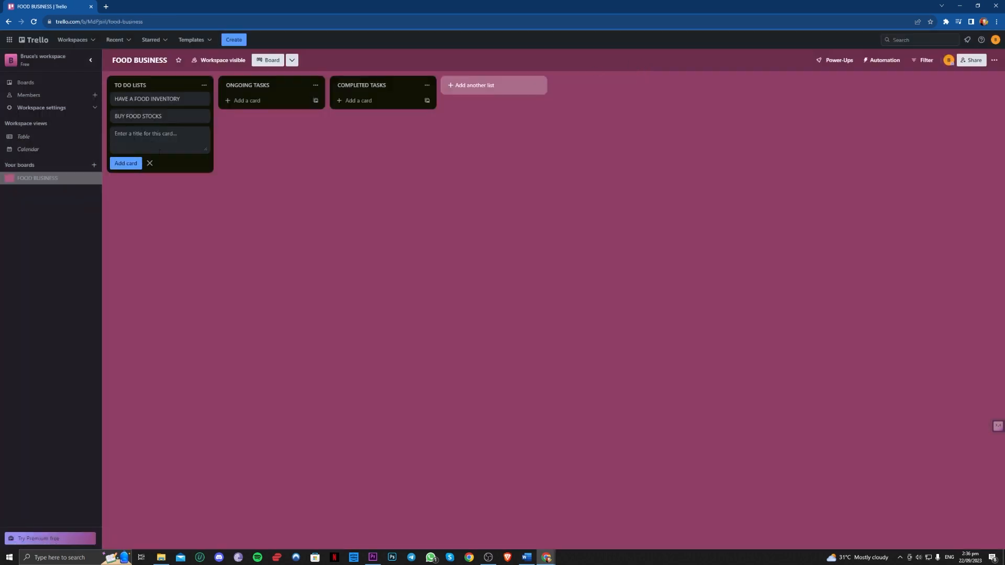
left_click(150, 164)
left_click(155, 120)
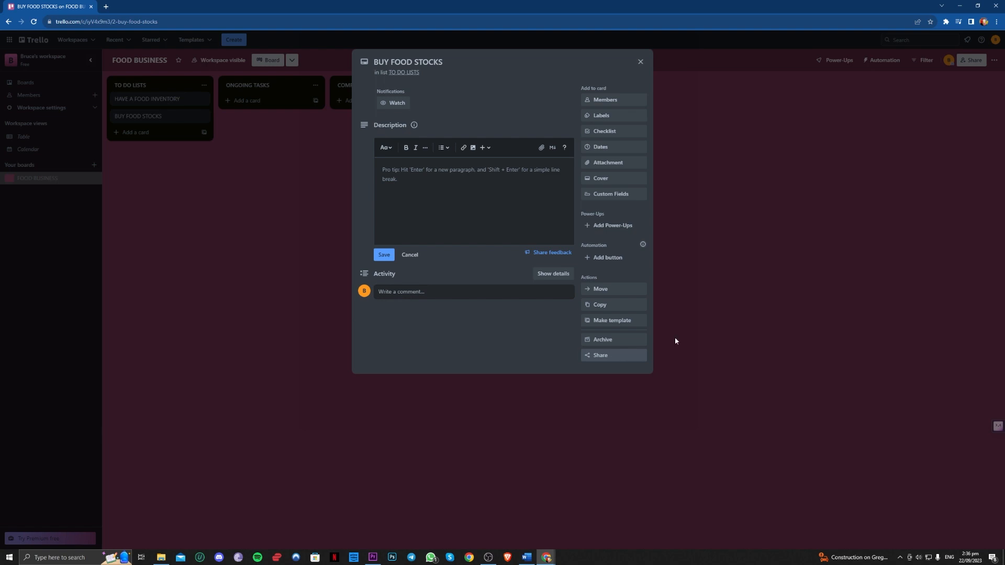
key("Escape")
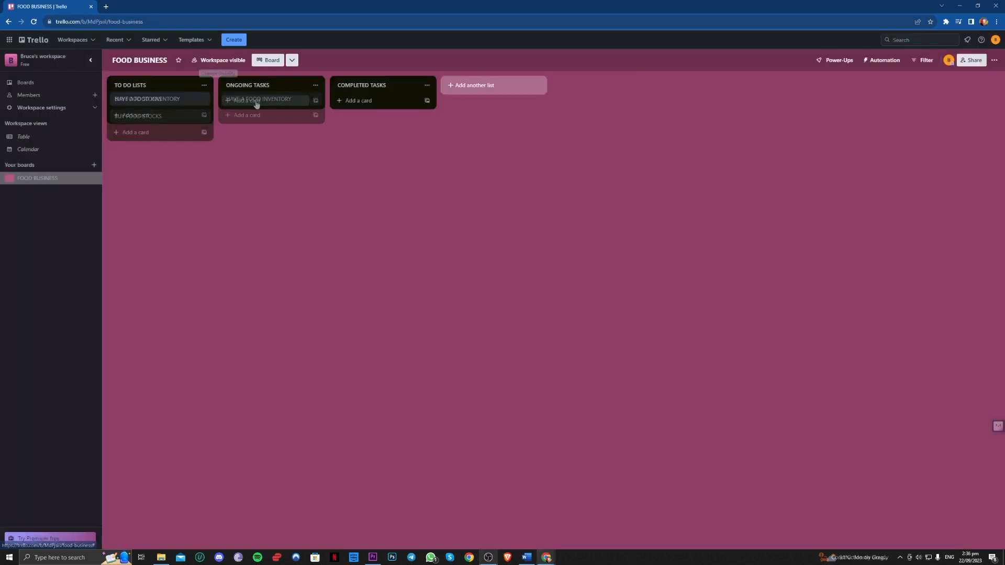
Move the HAVE A FOOD INVENTORY card to COMPLETED TASKS and the BUY FOOD STOCKS card to ONGOING TASKS.
left_click_drag(258, 101, 262, 100)
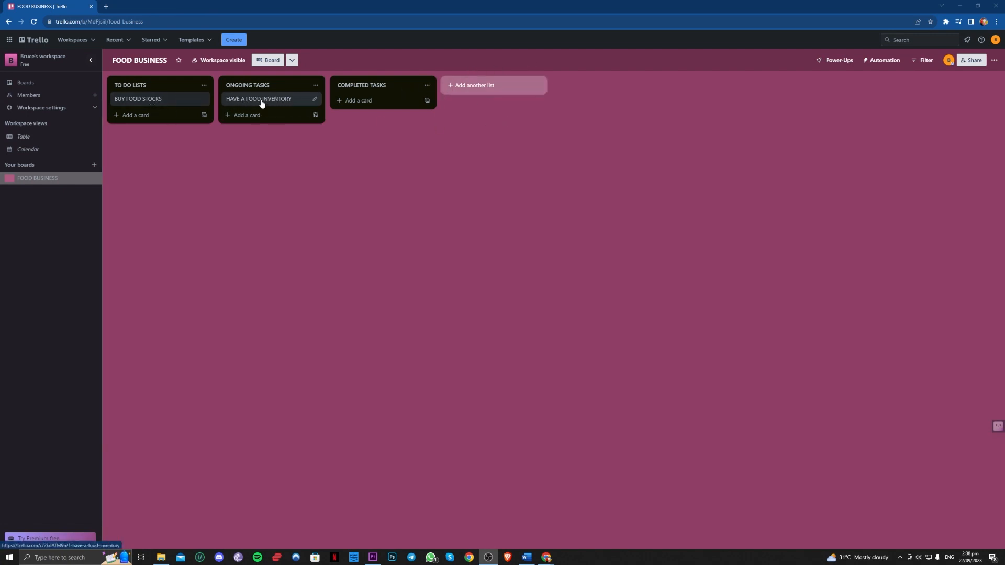
left_click_drag(184, 99, 423, 102)
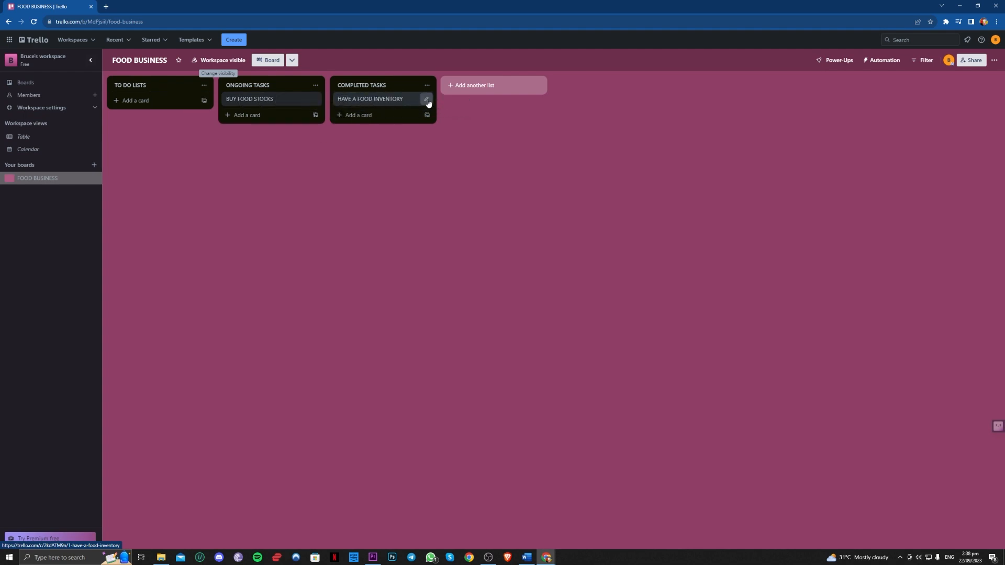
Assign the green label to the HAVE A FOOD INVENTORY card in COMPLETED TASKS.
left_click(427, 100)
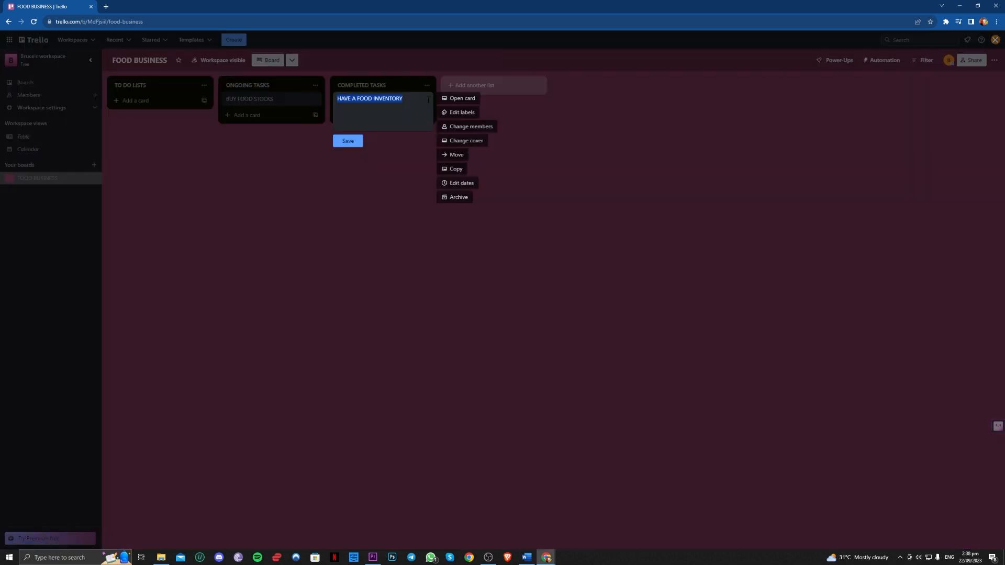
left_click(464, 114)
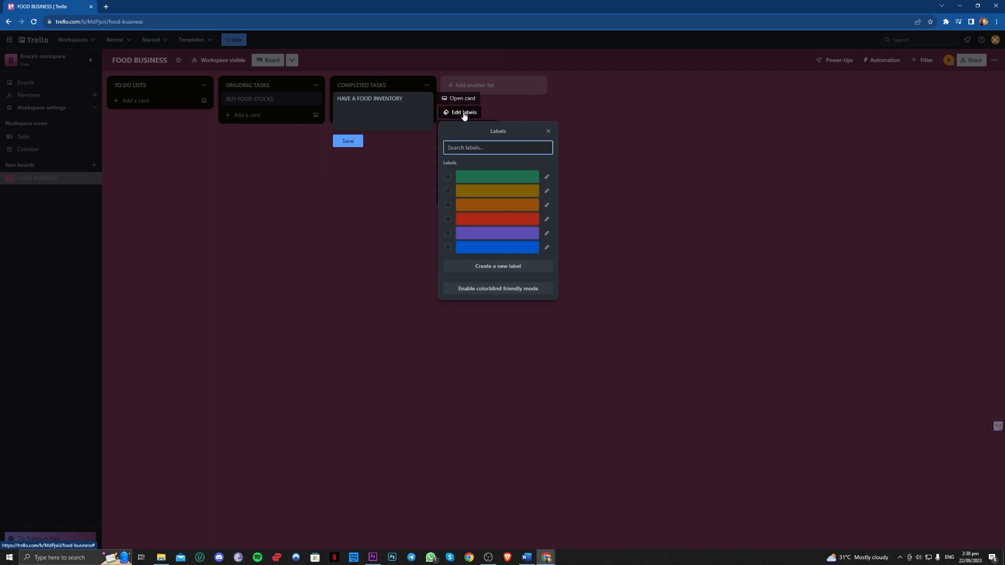
left_click(452, 180)
left_click(541, 225)
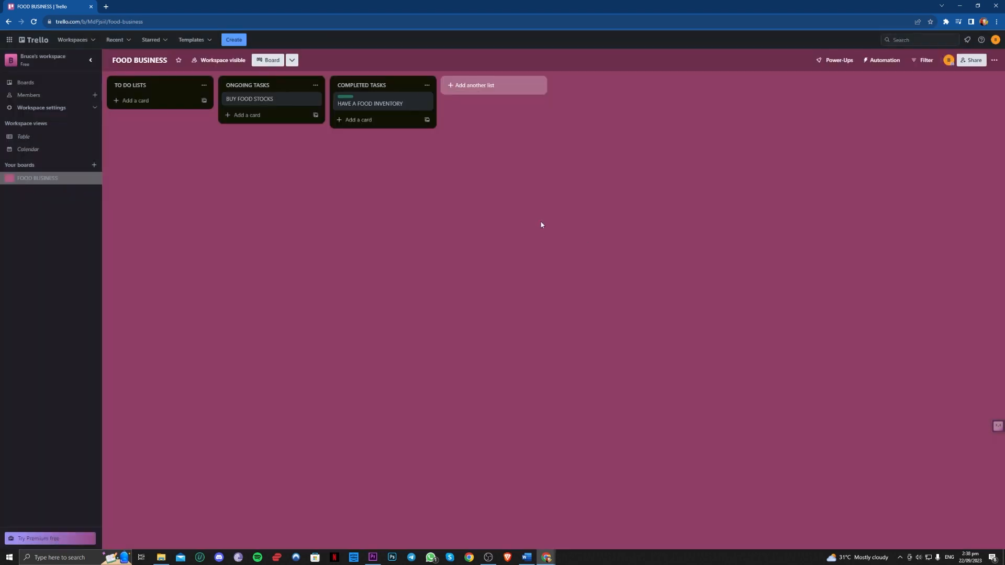
Assign the red label to the BUY FOOD STOCKS card in ONGOING TASKS.
left_click(314, 99)
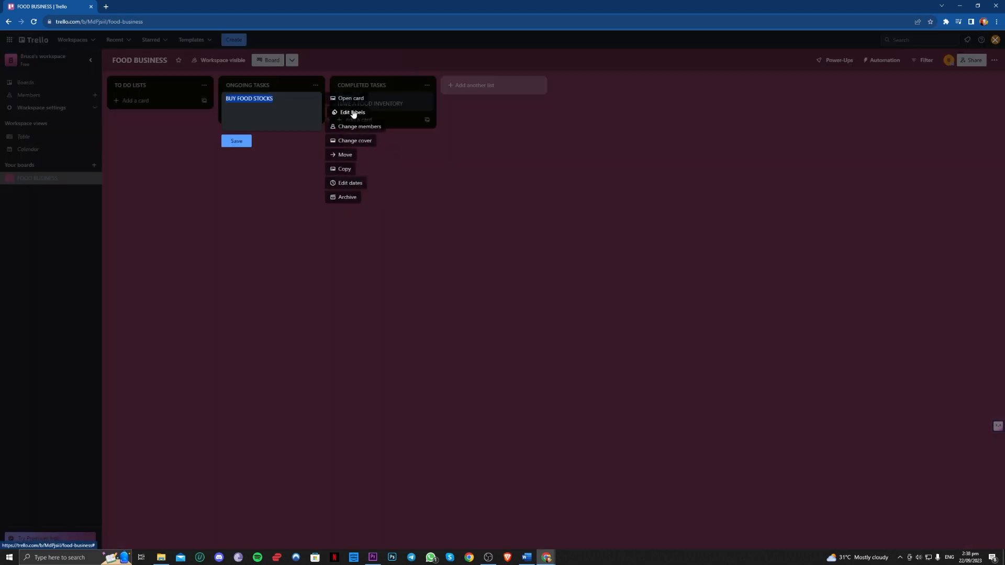
left_click(349, 113)
left_click(348, 218)
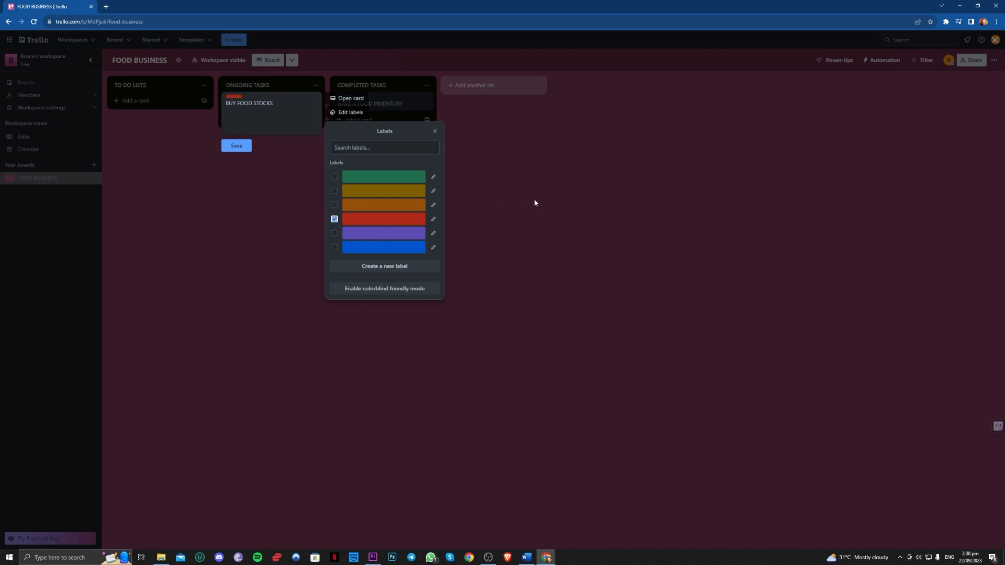
left_click(534, 199)
left_click_drag(270, 105, 131, 101)
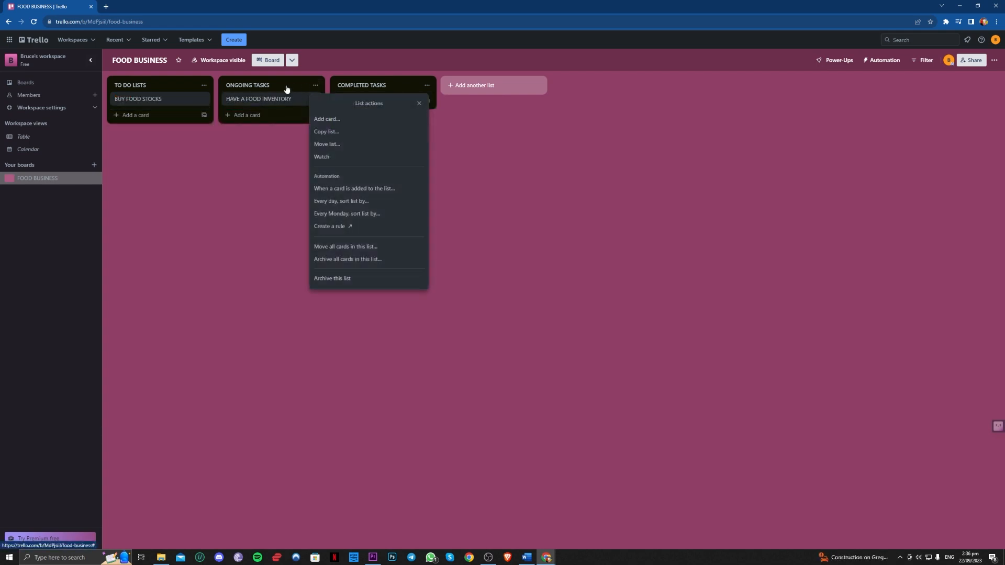
left_click(288, 86)
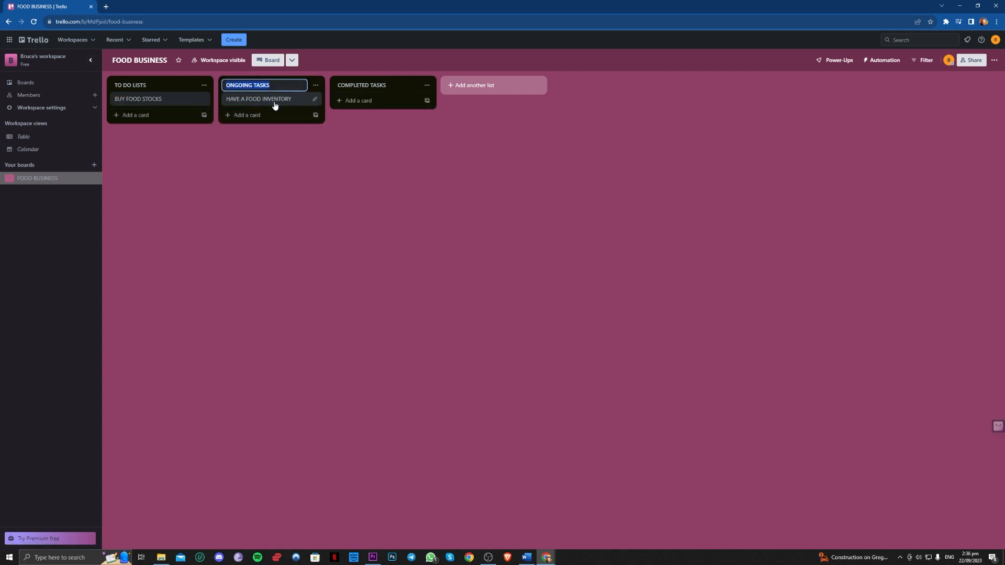
left_click(425, 187)
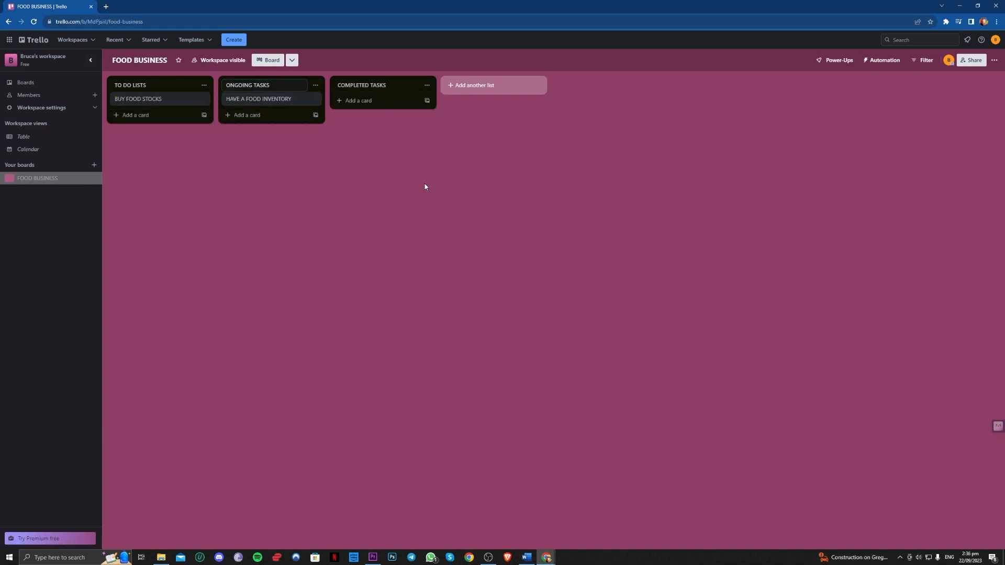
Create a share link for the FOOD BUSINESS board and check the join permission and invitation role options.
left_click(976, 60)
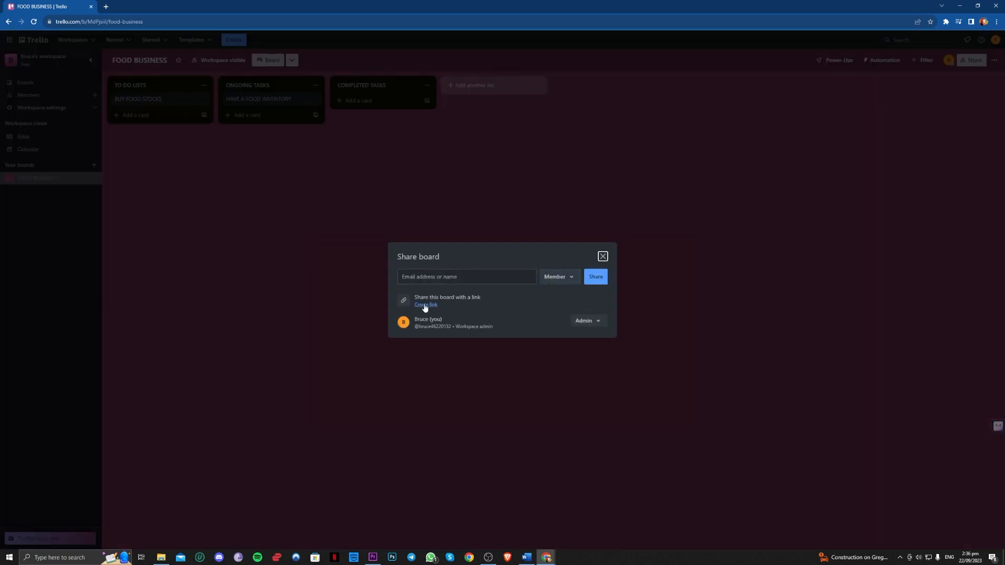
left_click(424, 305)
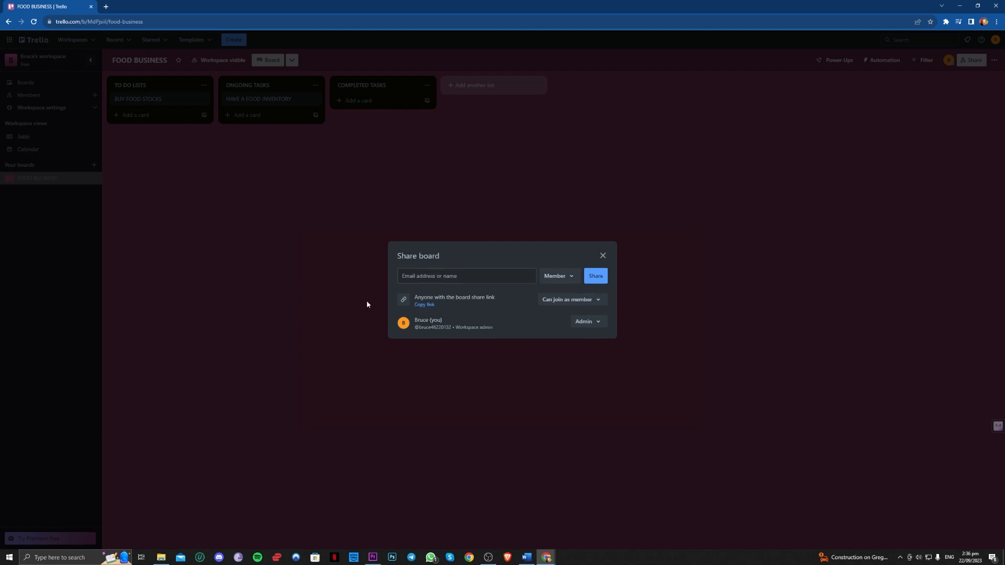
left_click(564, 299)
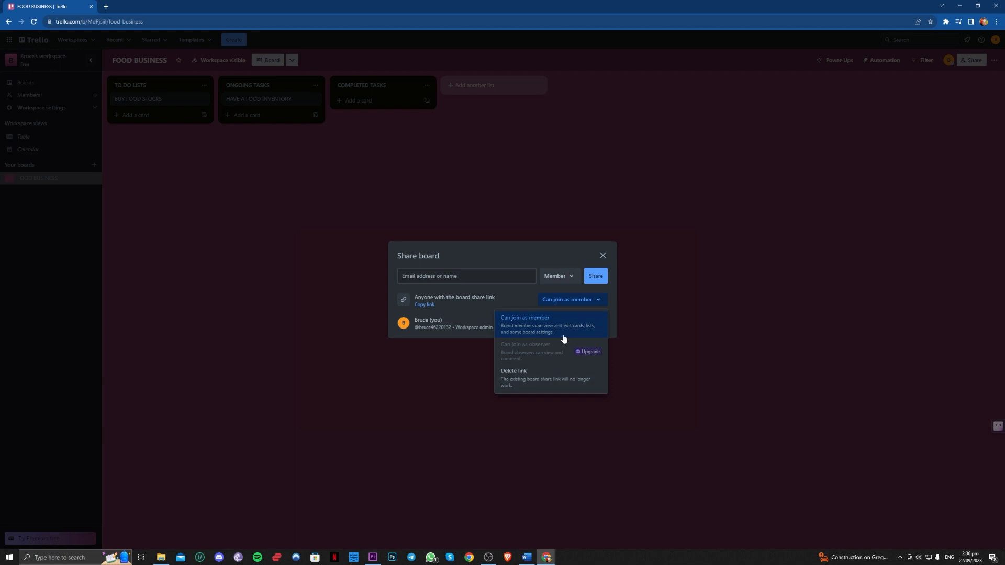
left_click(562, 273)
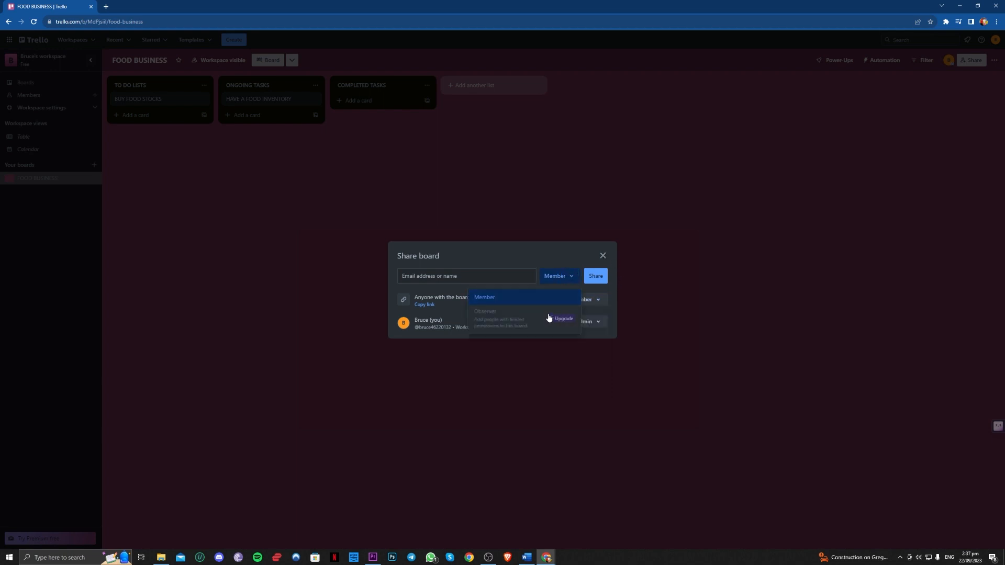
left_click(604, 255)
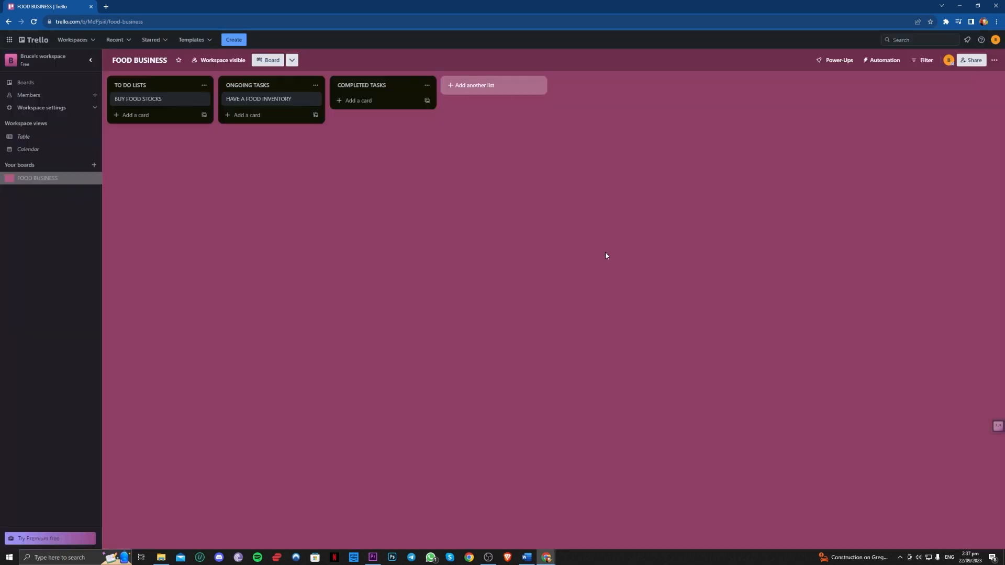
Show the activity details of the BUY FOOD STOCKS card and look at its description and comment editors.
left_click(178, 92)
left_click(184, 101)
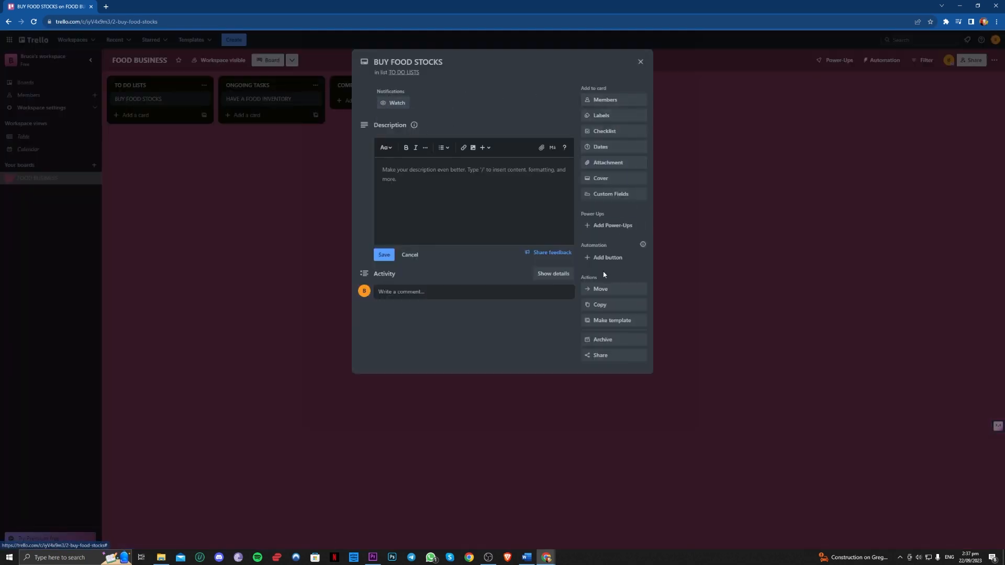
left_click(564, 273)
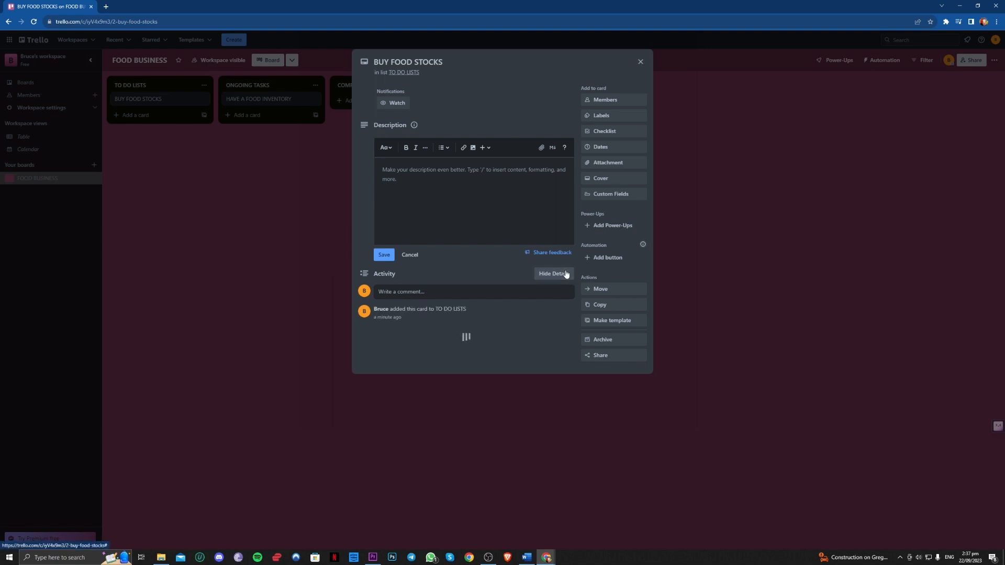
left_click(455, 299)
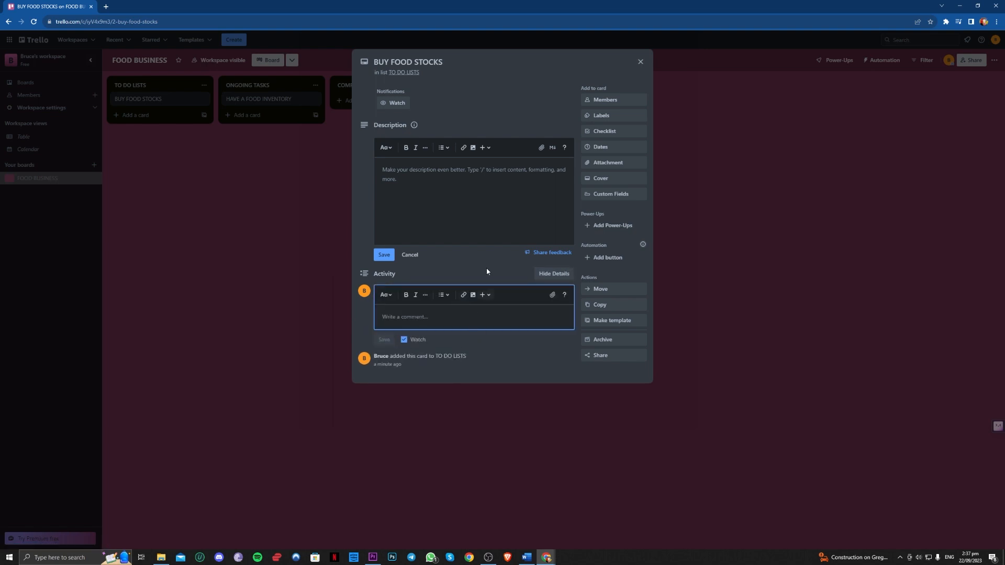
left_click(464, 197)
left_click(433, 314)
left_click(641, 63)
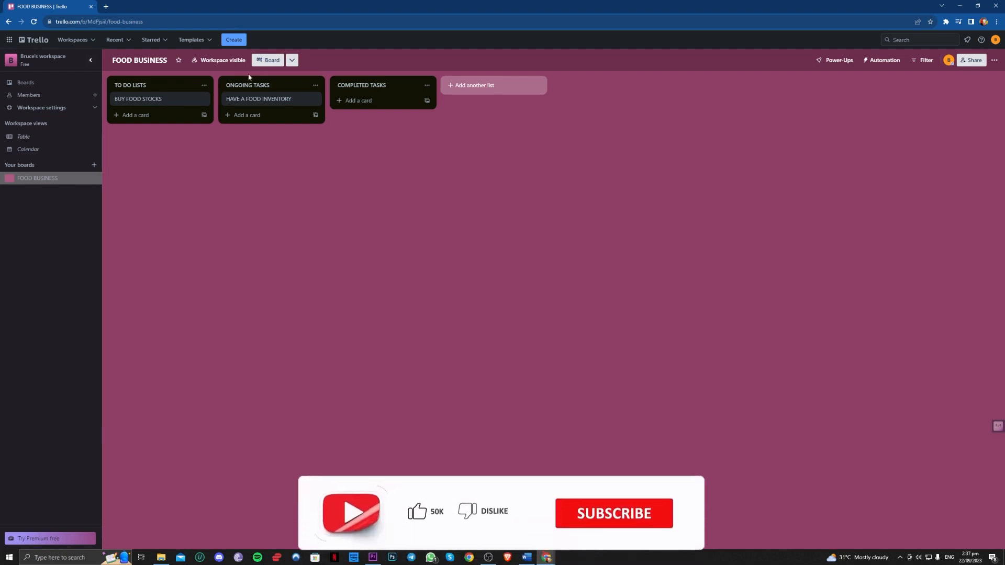
Look at the visibility options available for the FOOD BUSINESS board.
left_click(149, 60)
left_click(201, 59)
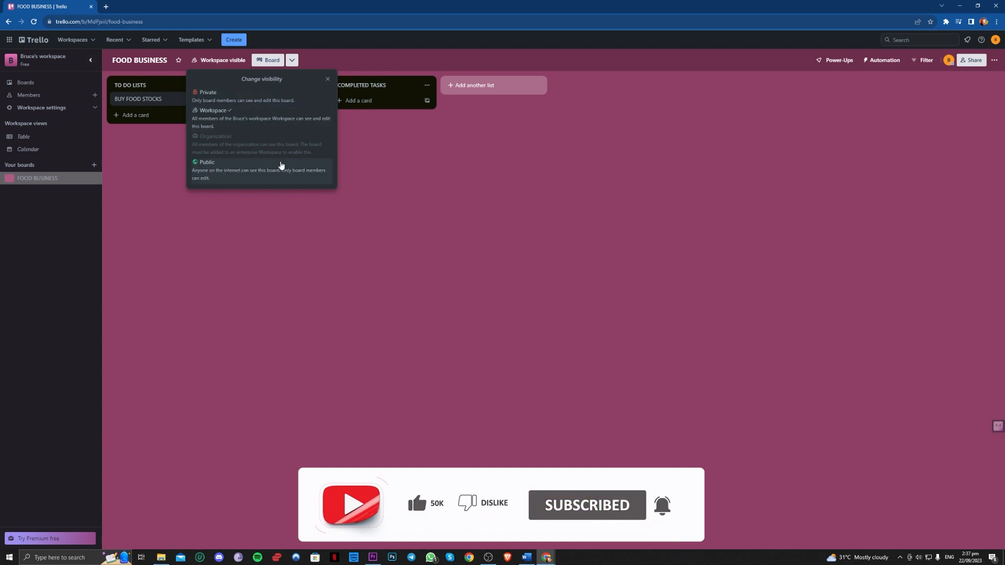
left_click(644, 130)
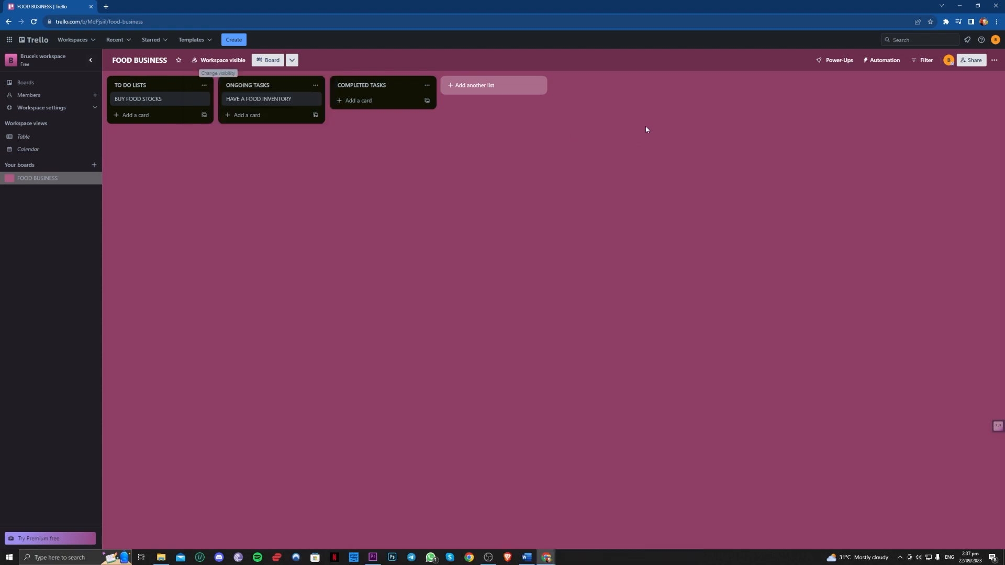